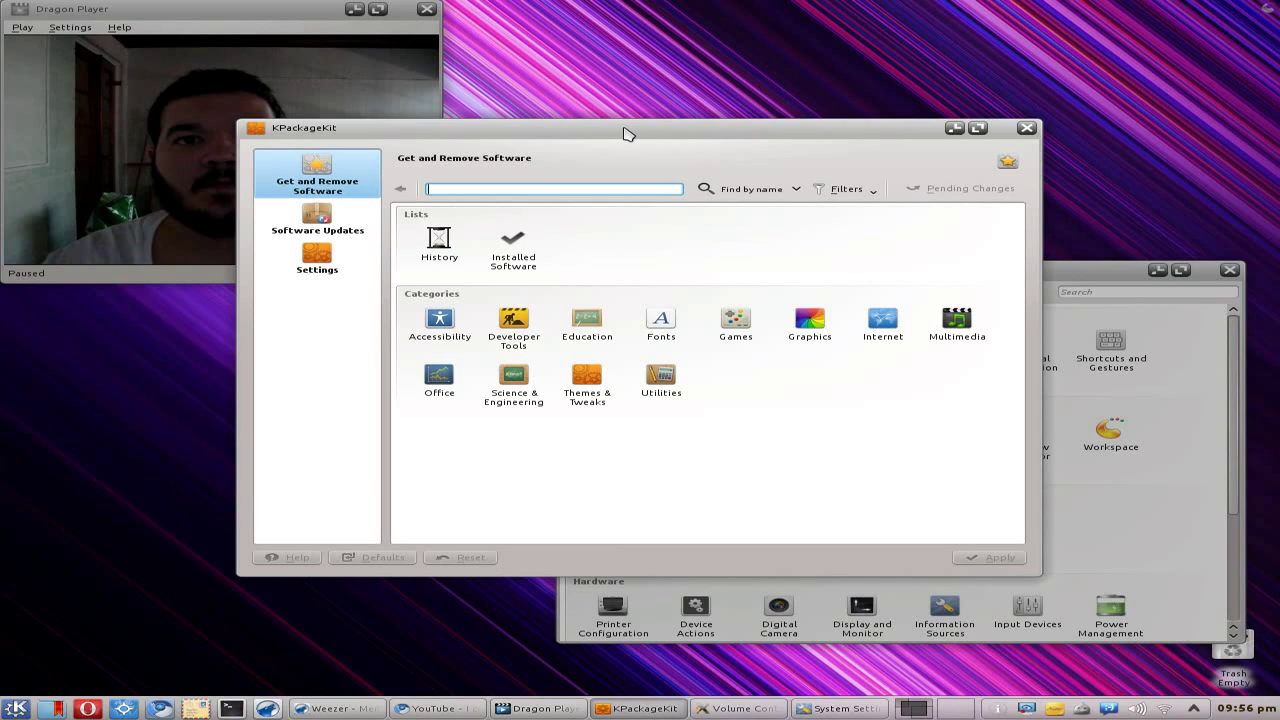
- Reposition the KPackageKit window over the video player and shift the System Settings window slightly up and left
left_click(368, 69)
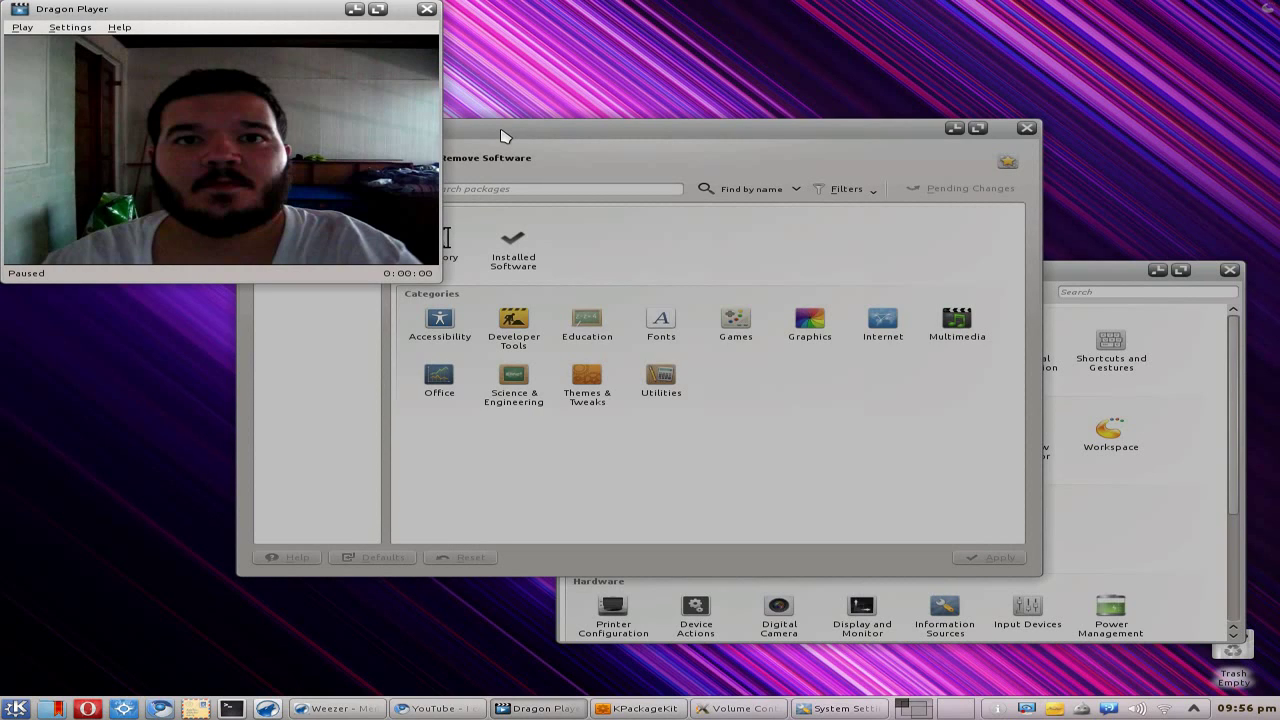
left_click_drag(503, 135, 320, 89)
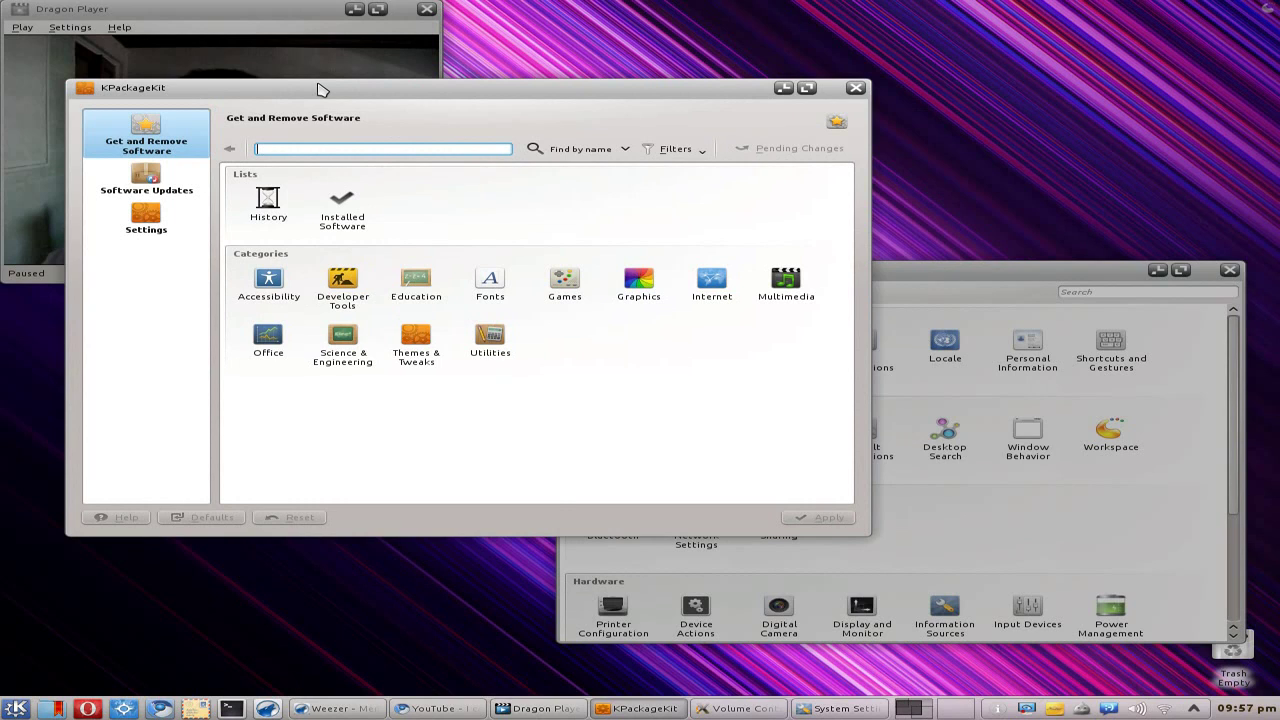
left_click(948, 280)
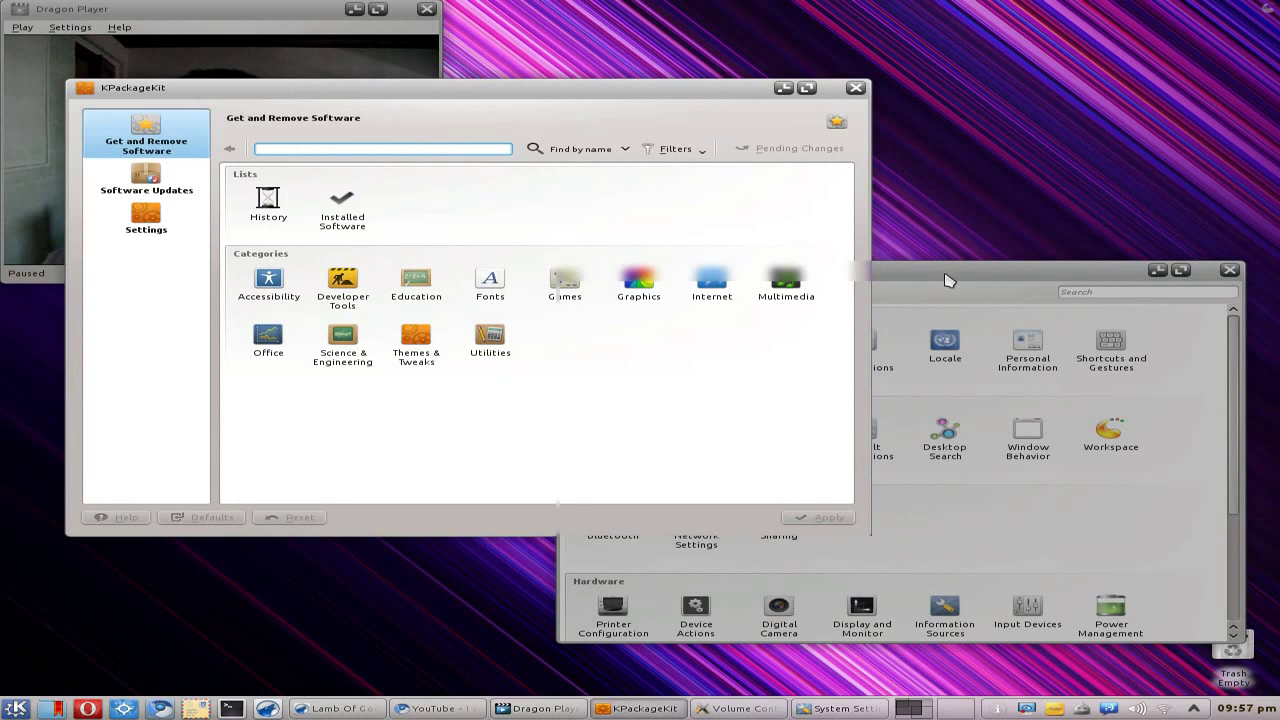
left_click_drag(948, 280, 914, 269)
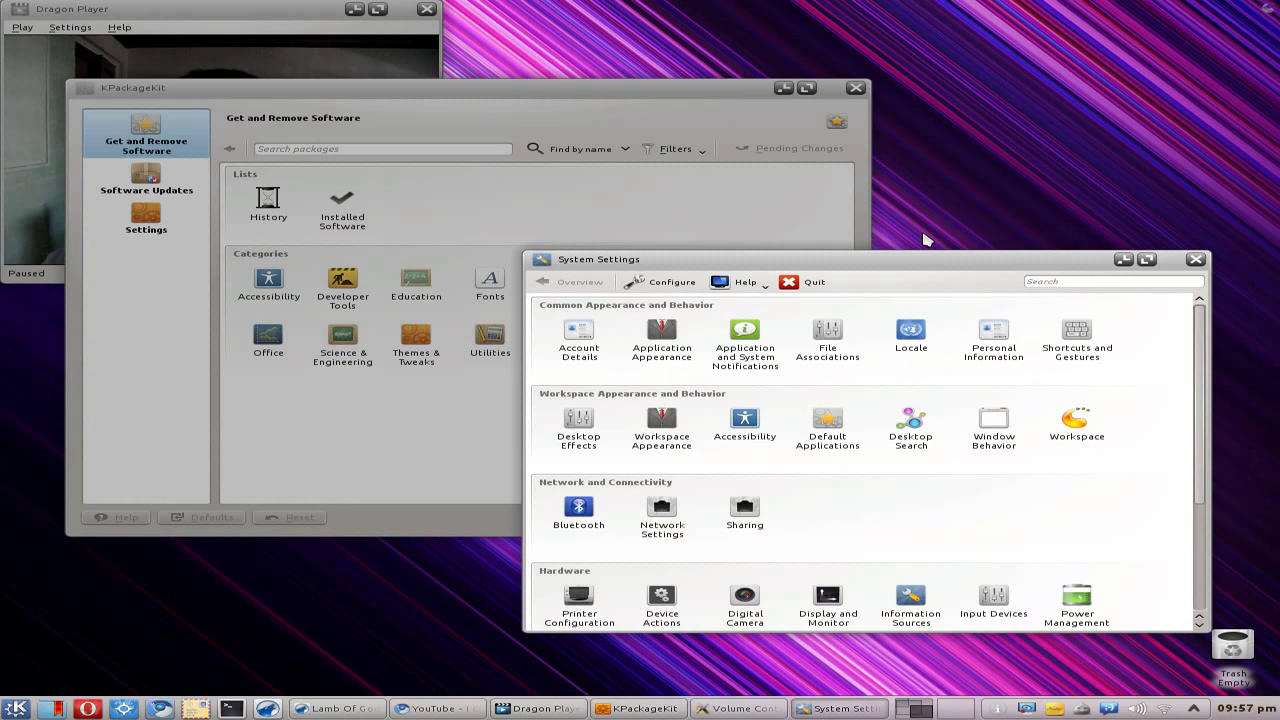
left_click(727, 94)
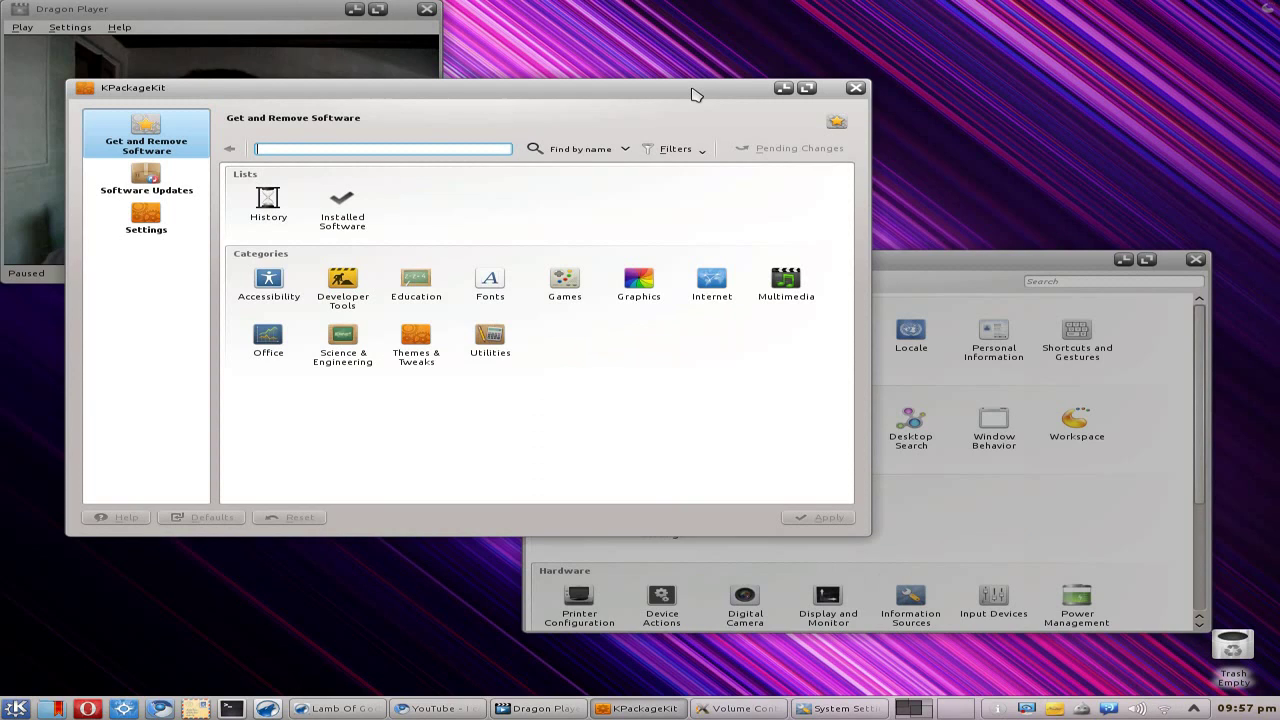
left_click_drag(696, 94, 691, 101)
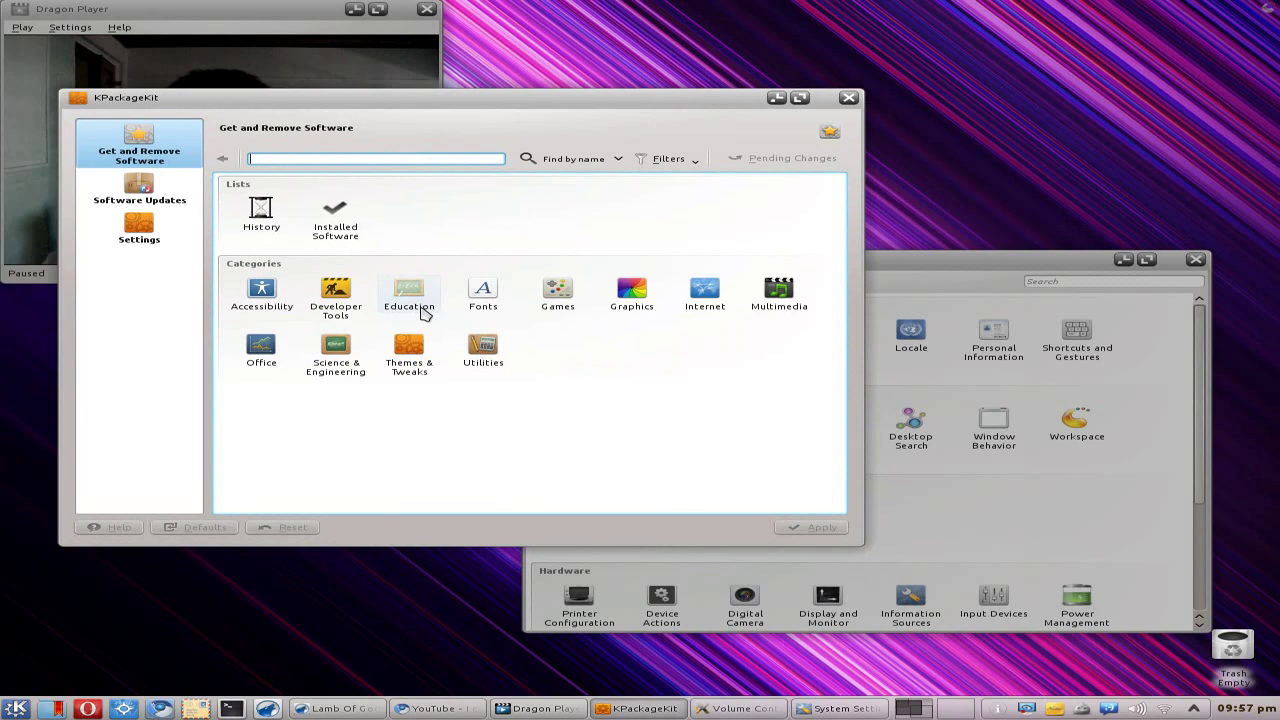
- Open the Fonts category and try marking the mathematica-fonts package for installation without applying the change
left_click(480, 307)
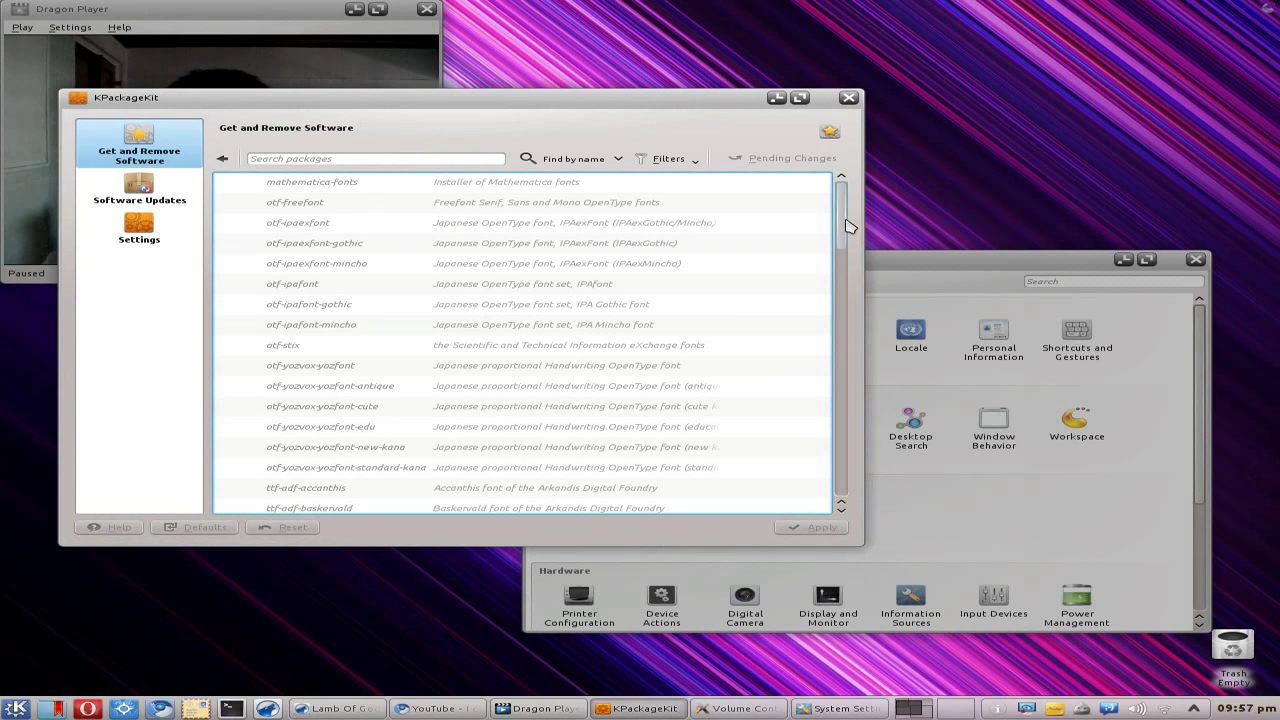
mouse_move(799, 199)
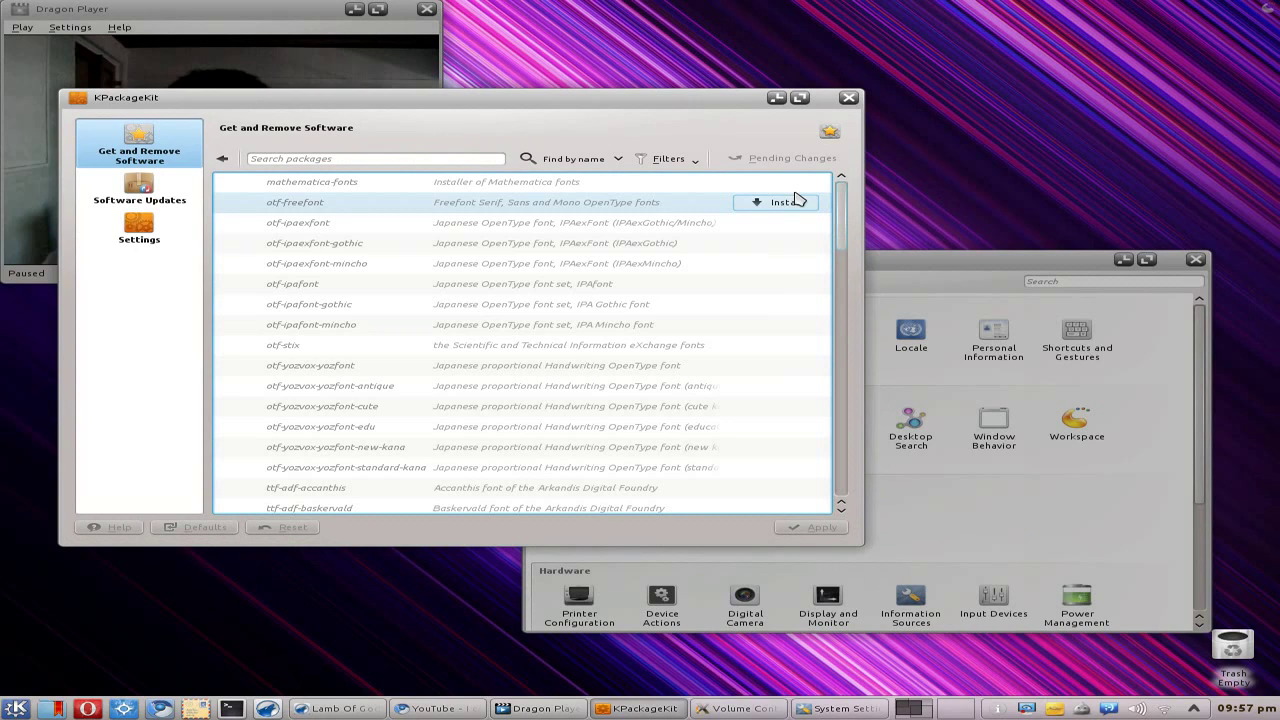
left_click(797, 201)
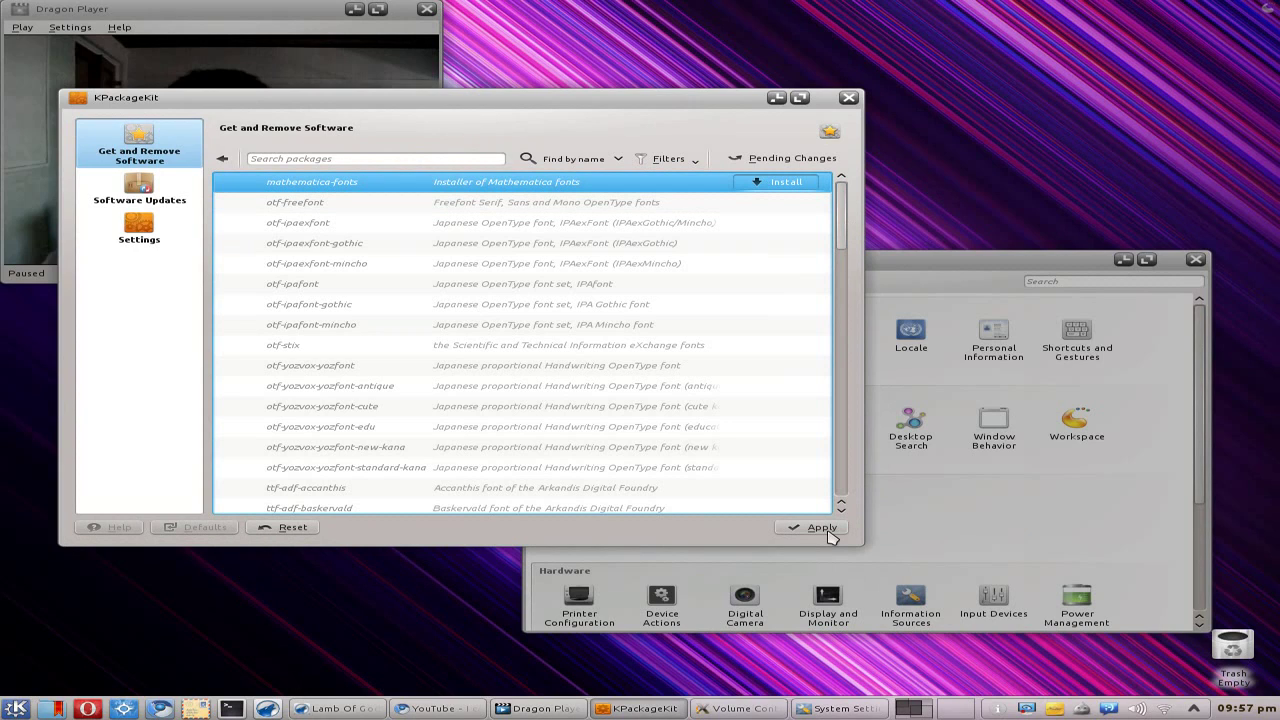
left_click(785, 184)
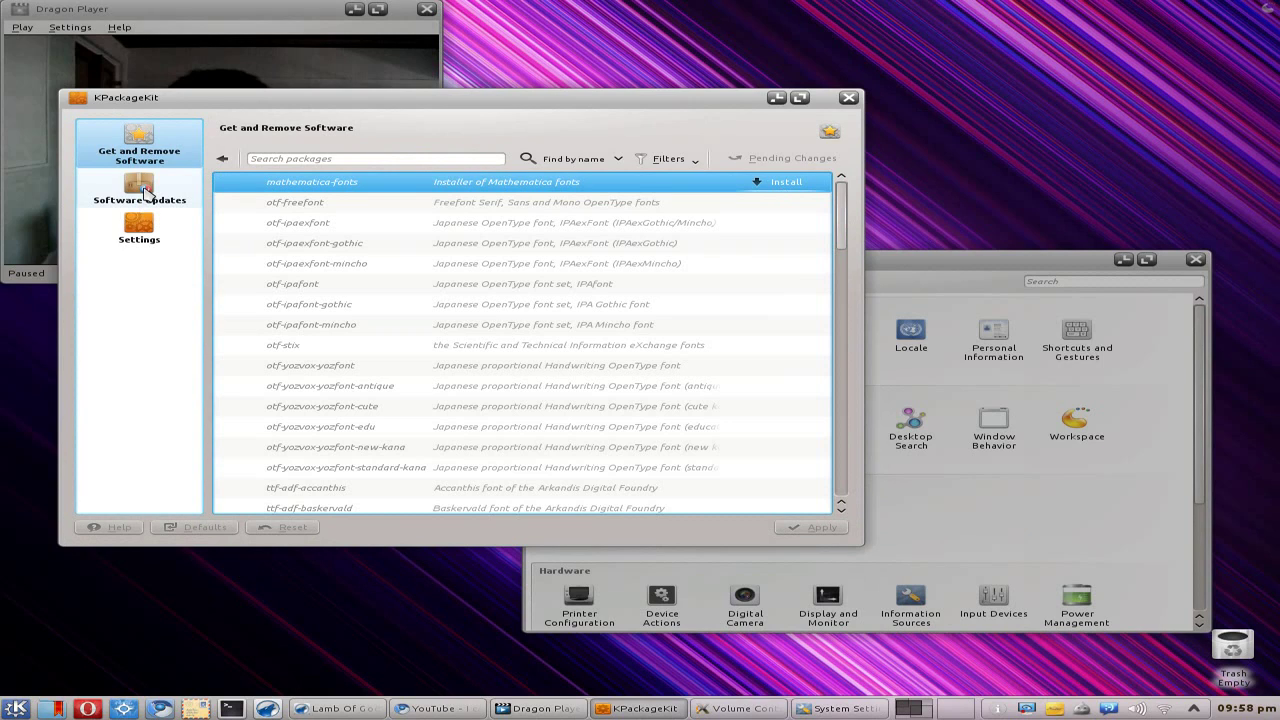
- Review the package origins in KPackageKit's software management settings and close the package manager
left_click(140, 226)
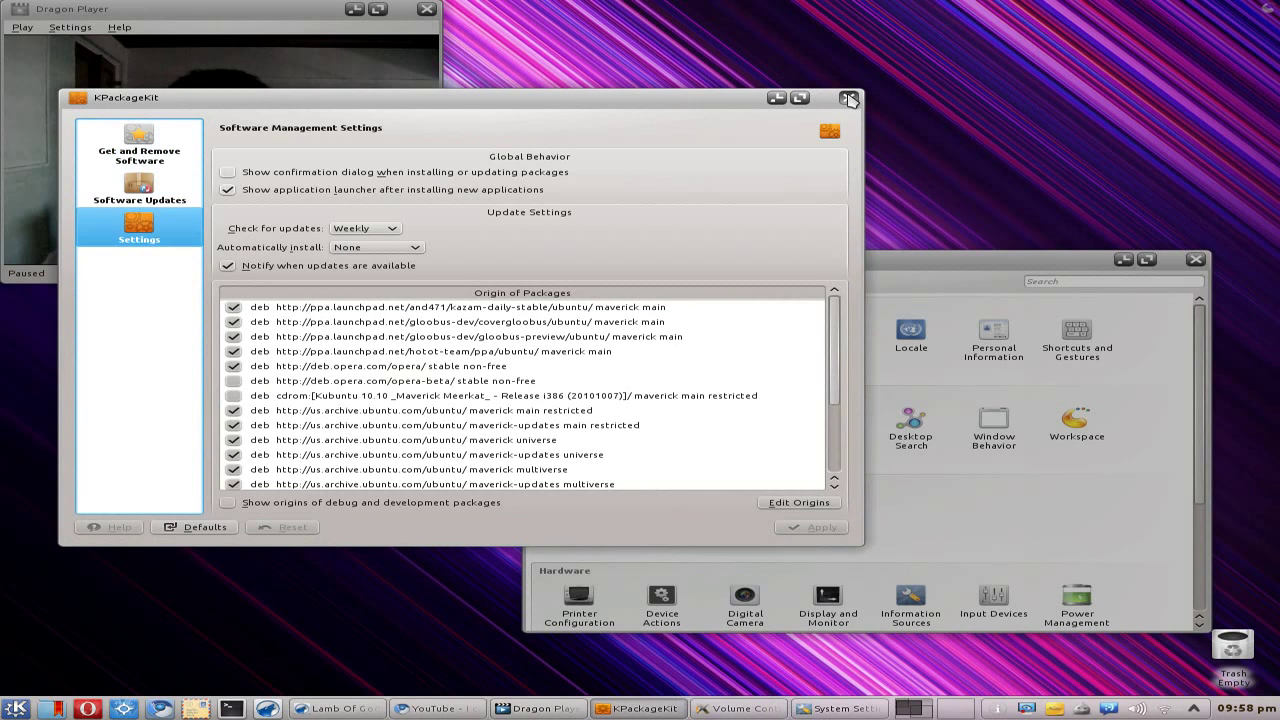
scroll(836, 346, "down", 1)
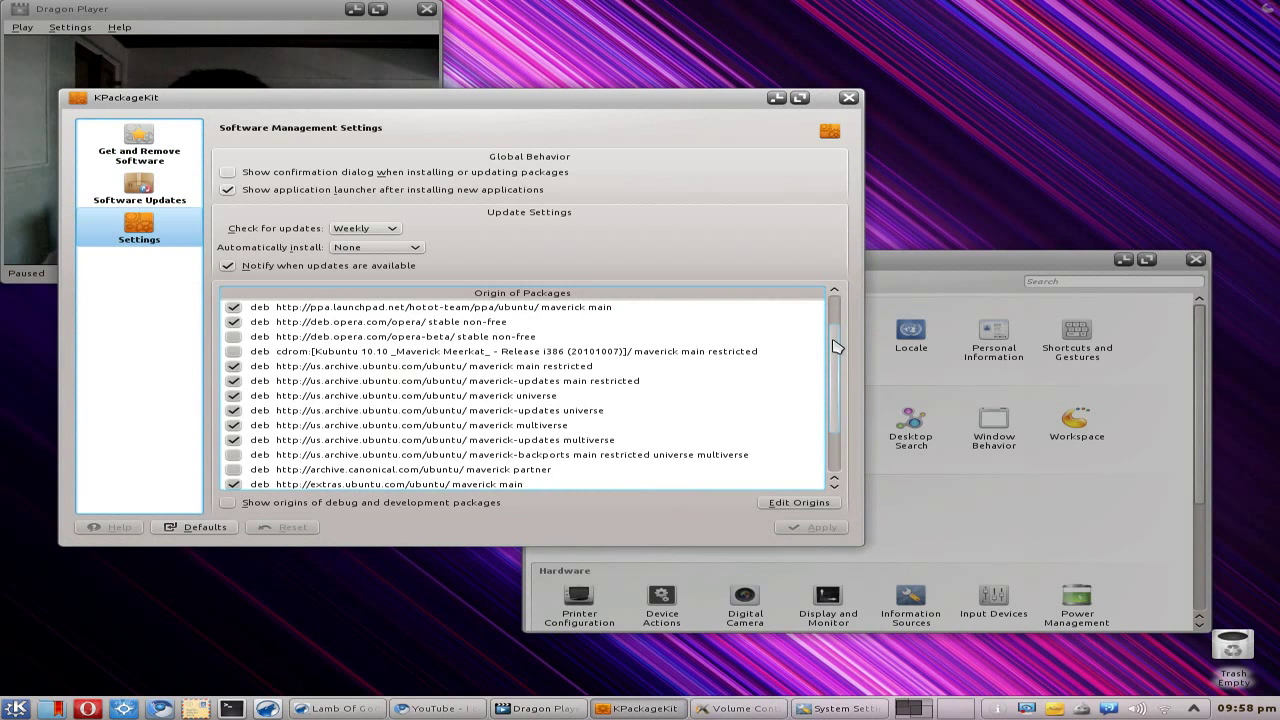
left_click_drag(836, 346, 835, 206)
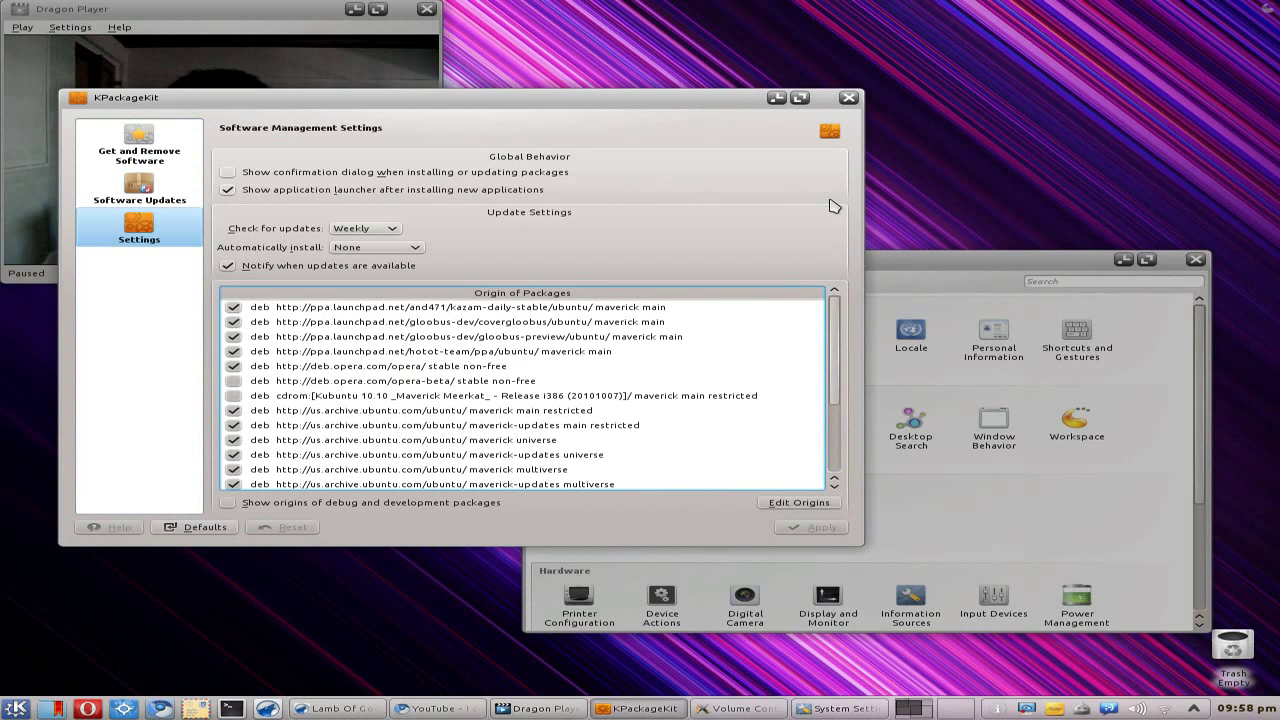
left_click(848, 98)
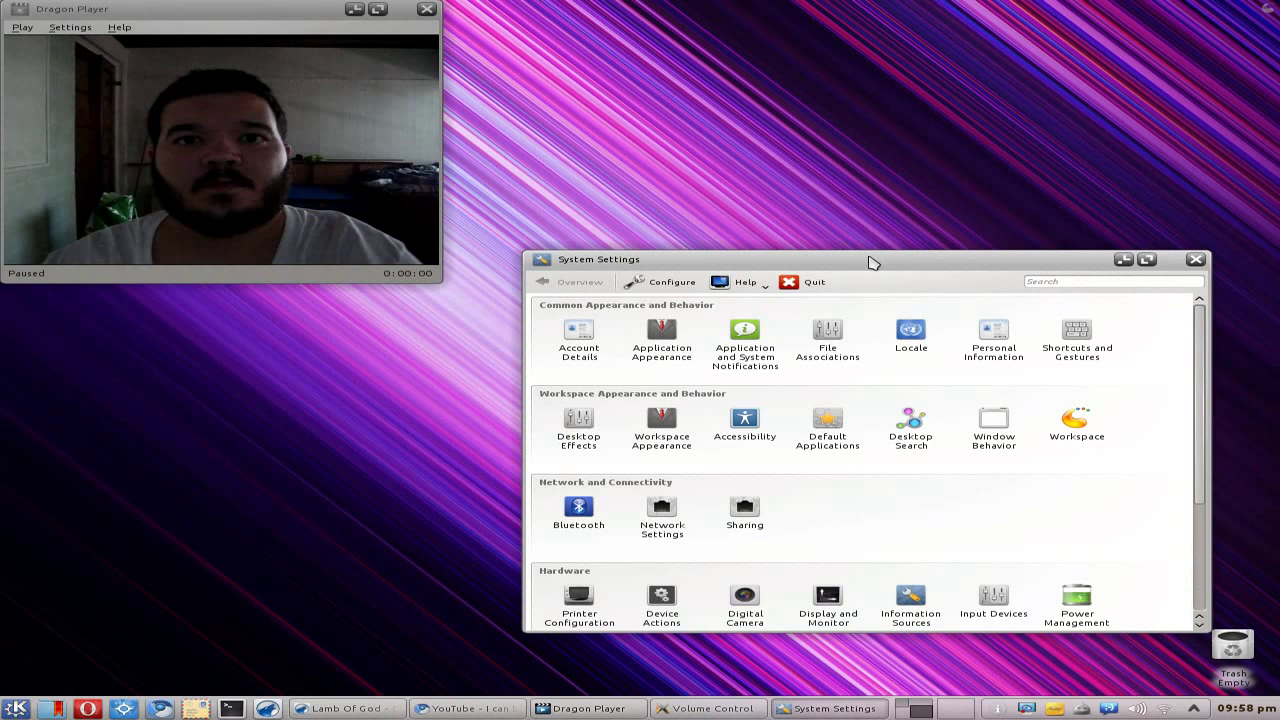
- Move the System Settings window to the upper part of the desktop, beside the video player
left_click_drag(869, 262, 816, 100)
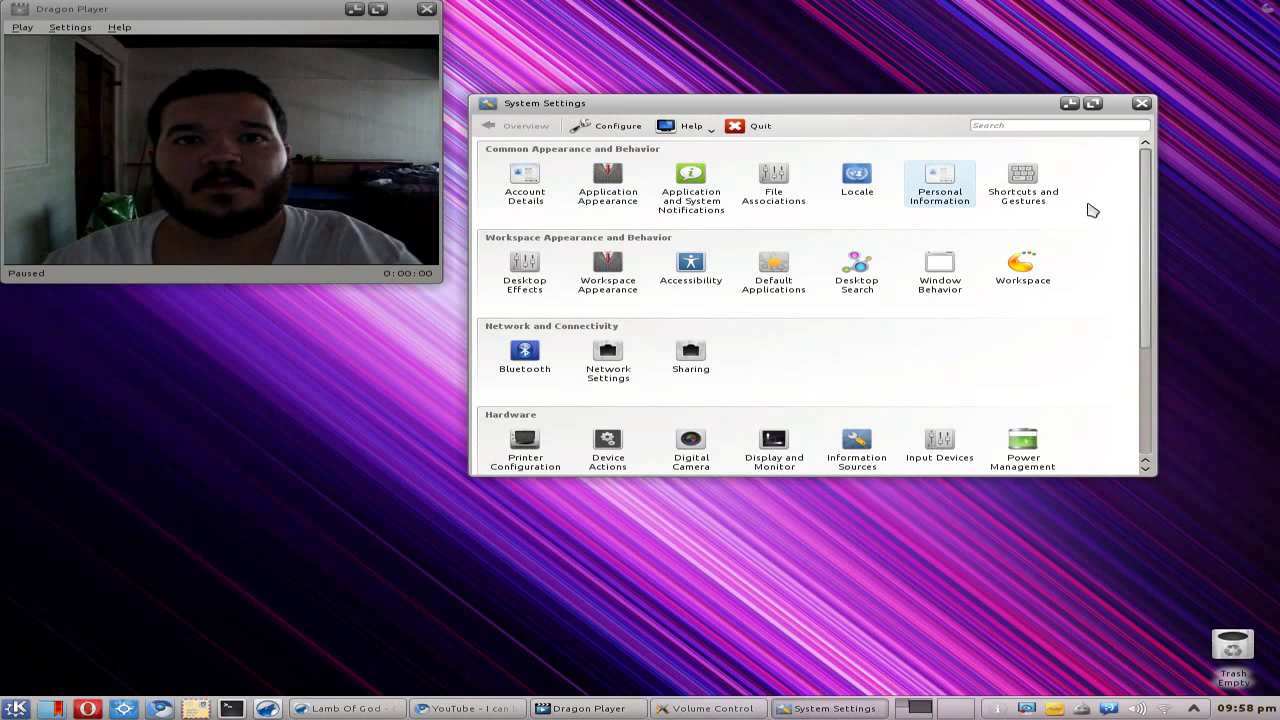
mouse_move(1037, 199)
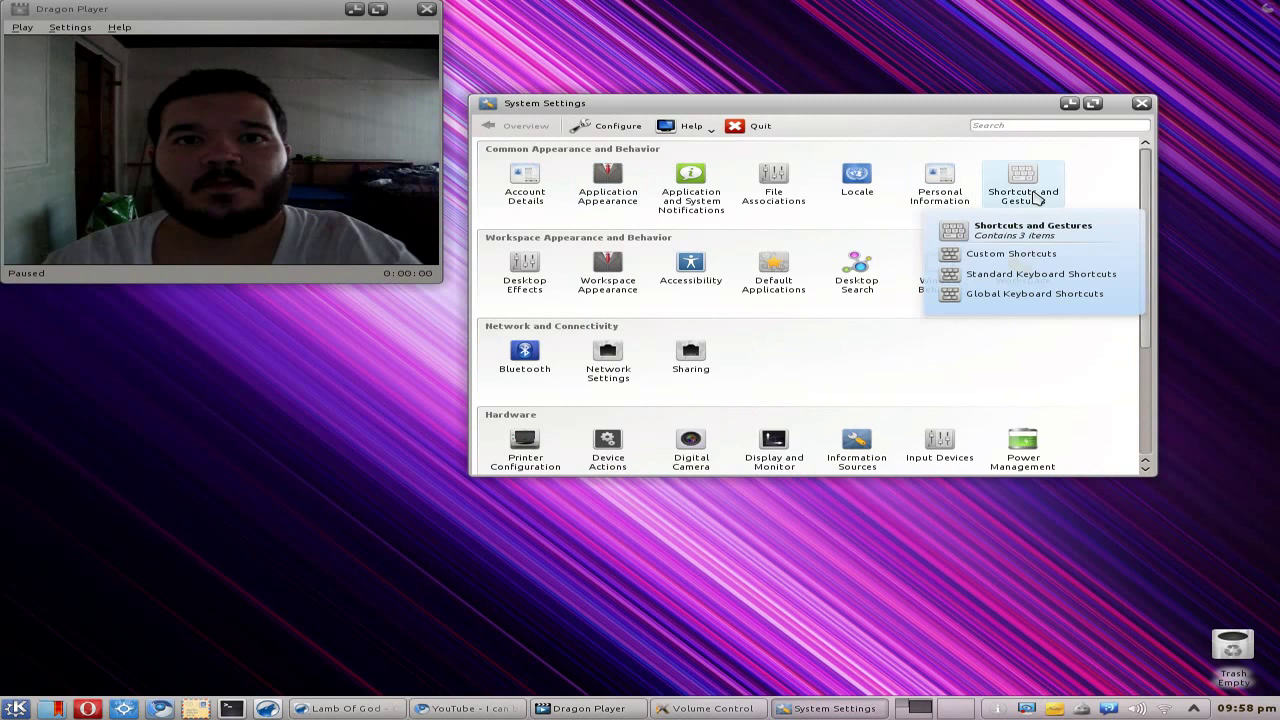
mouse_move(627, 193)
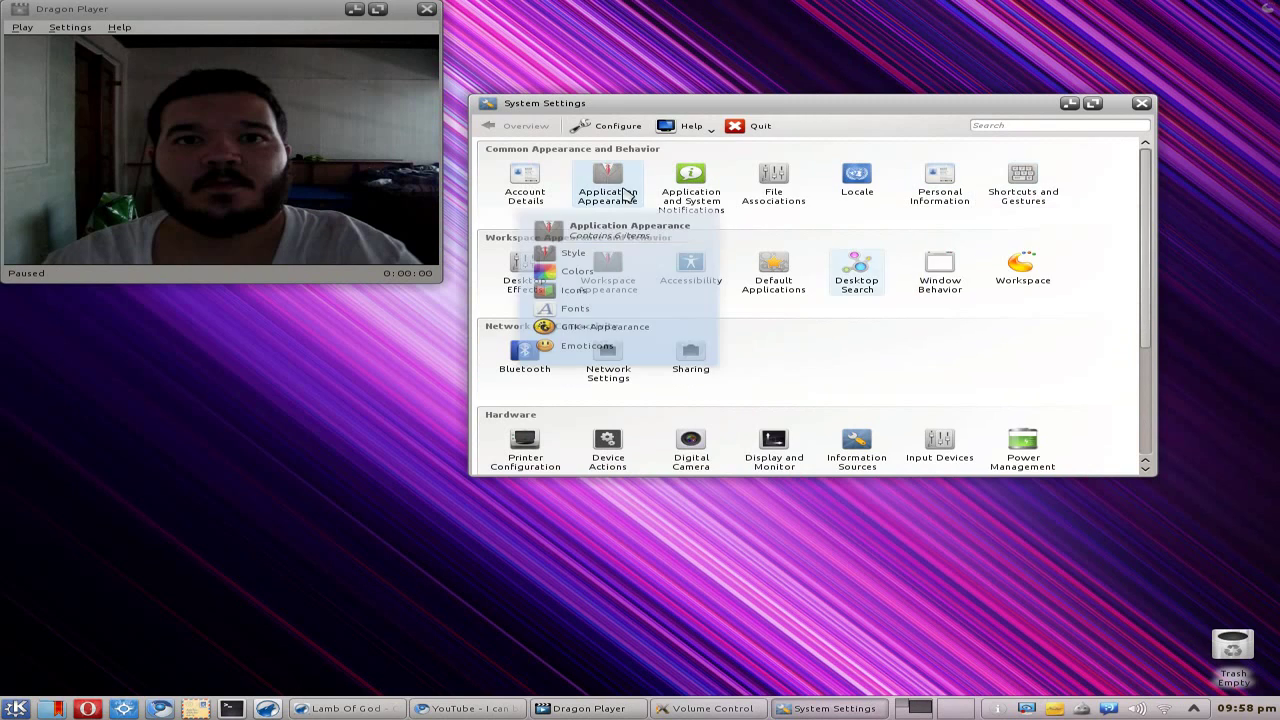
left_click_drag(874, 106, 908, 94)
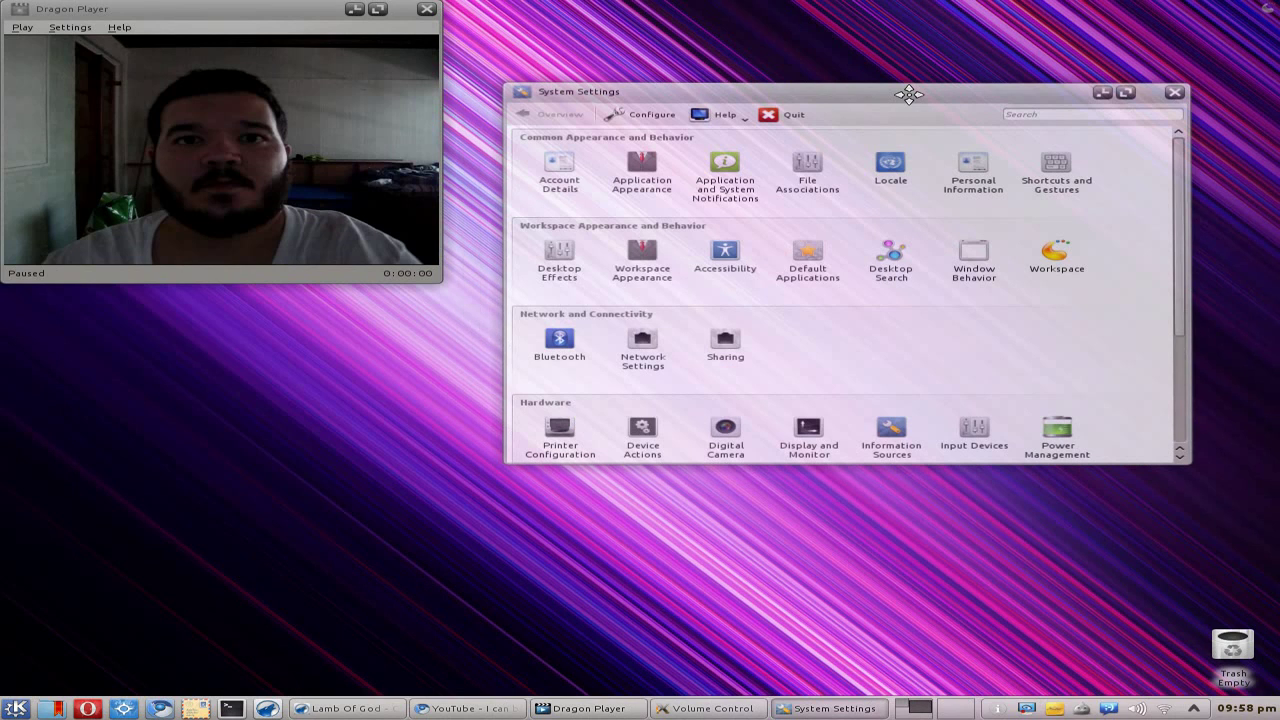
left_click_drag(908, 94, 915, 91)
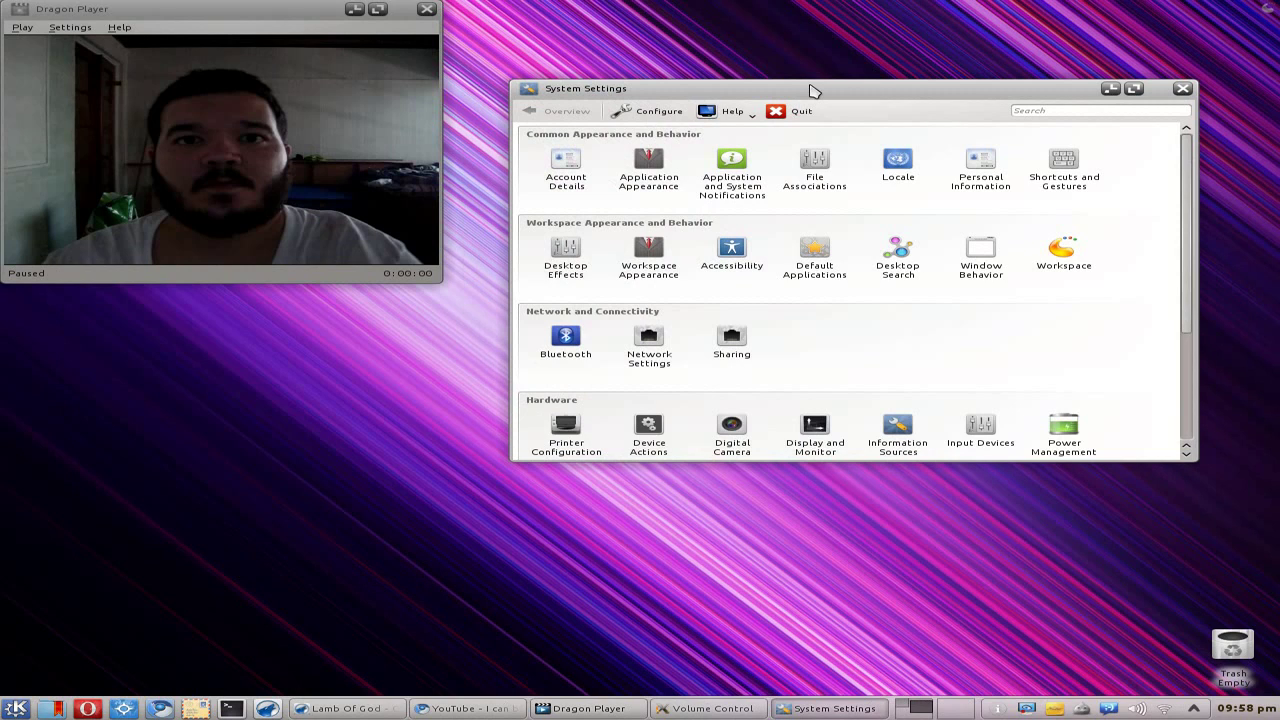
right_click(344, 399)
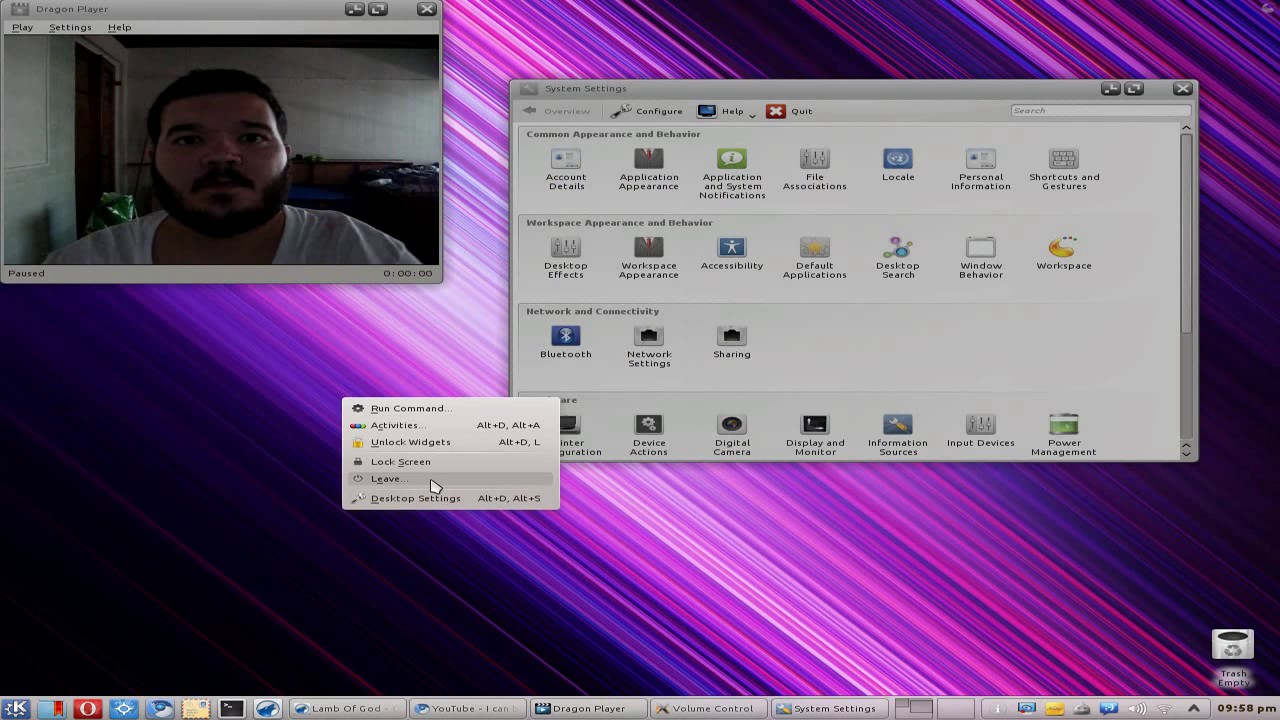
left_click(84, 677)
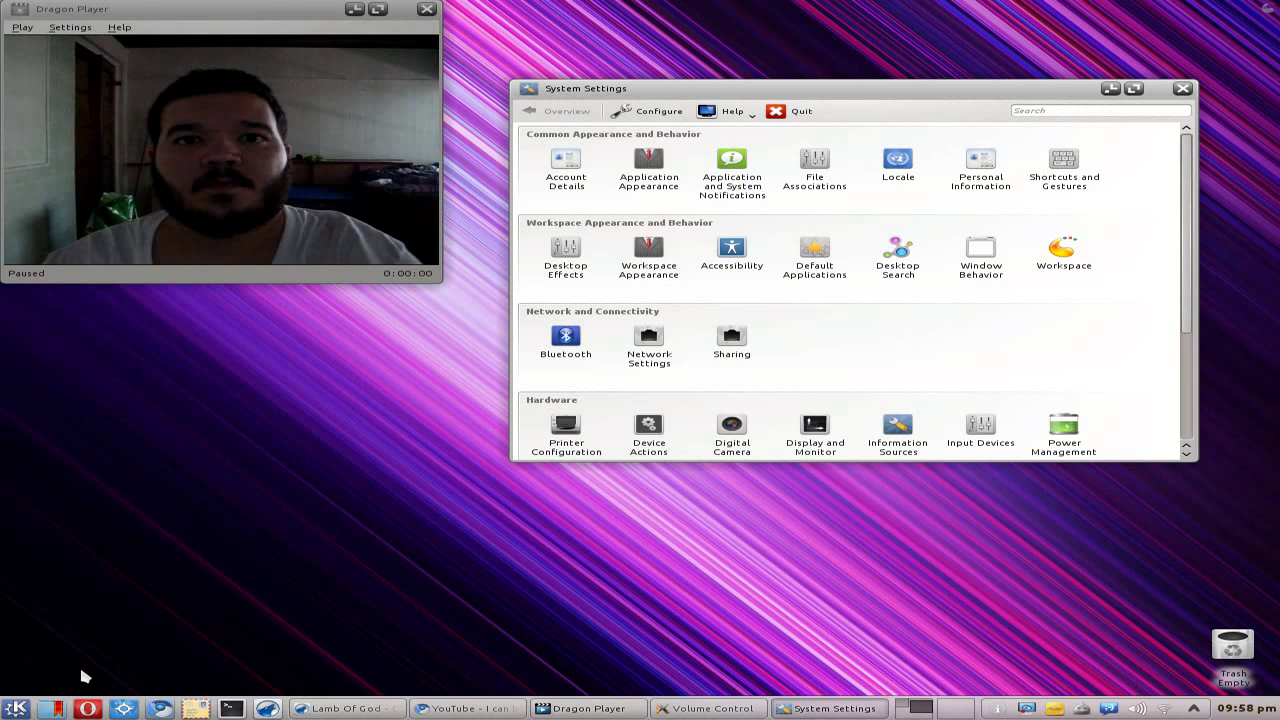
key("alt+F1")
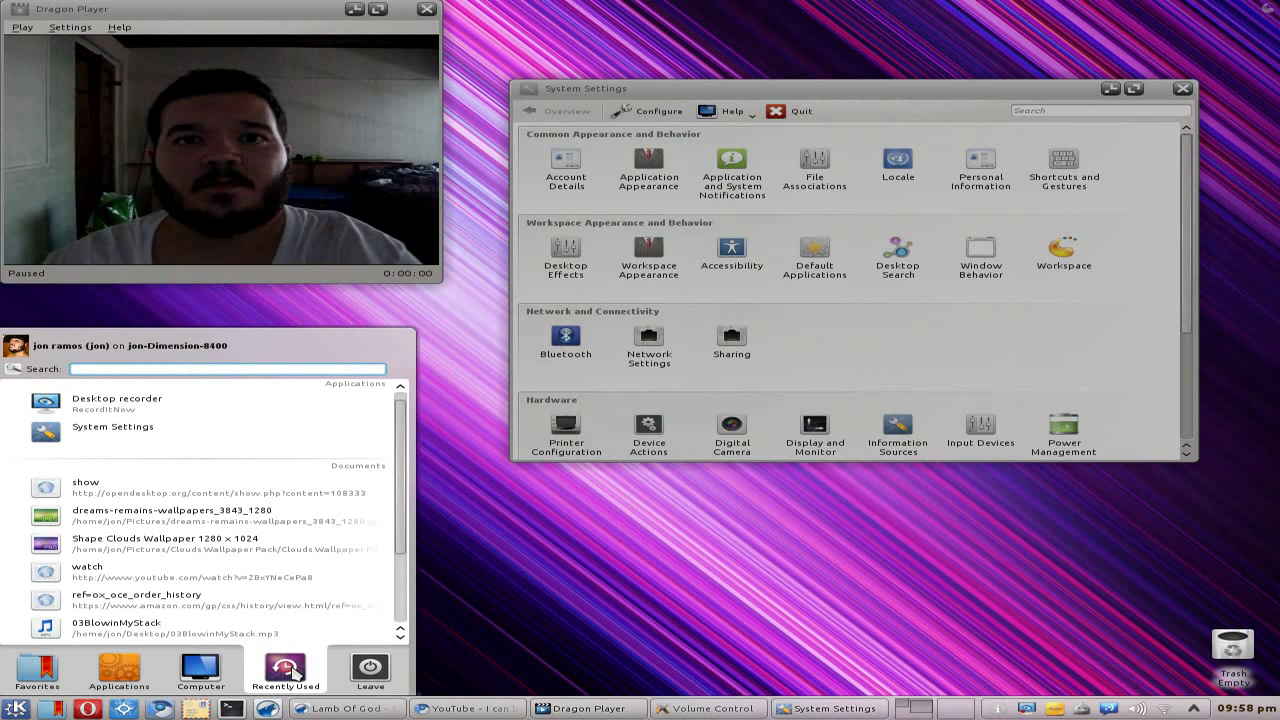
left_click(820, 168)
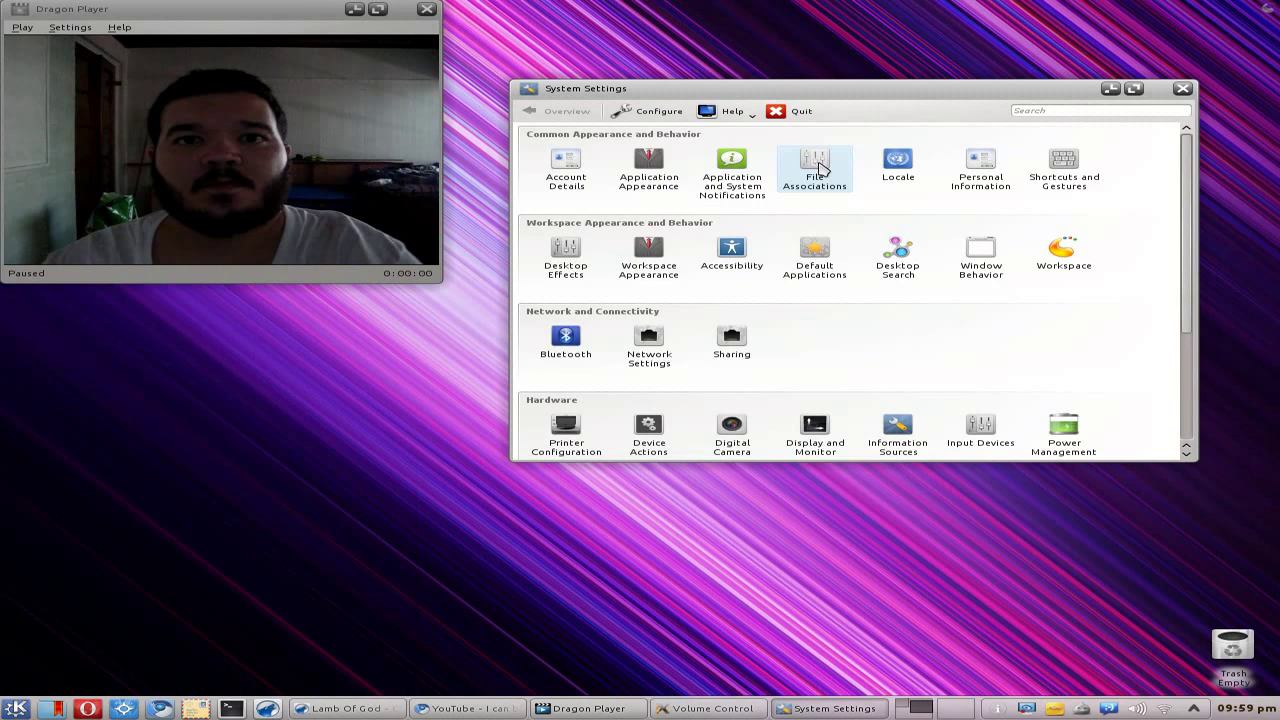
- Open the Workspace Appearance settings and browse the available window decorations from Modern System to Quartz
mouse_move(730, 168)
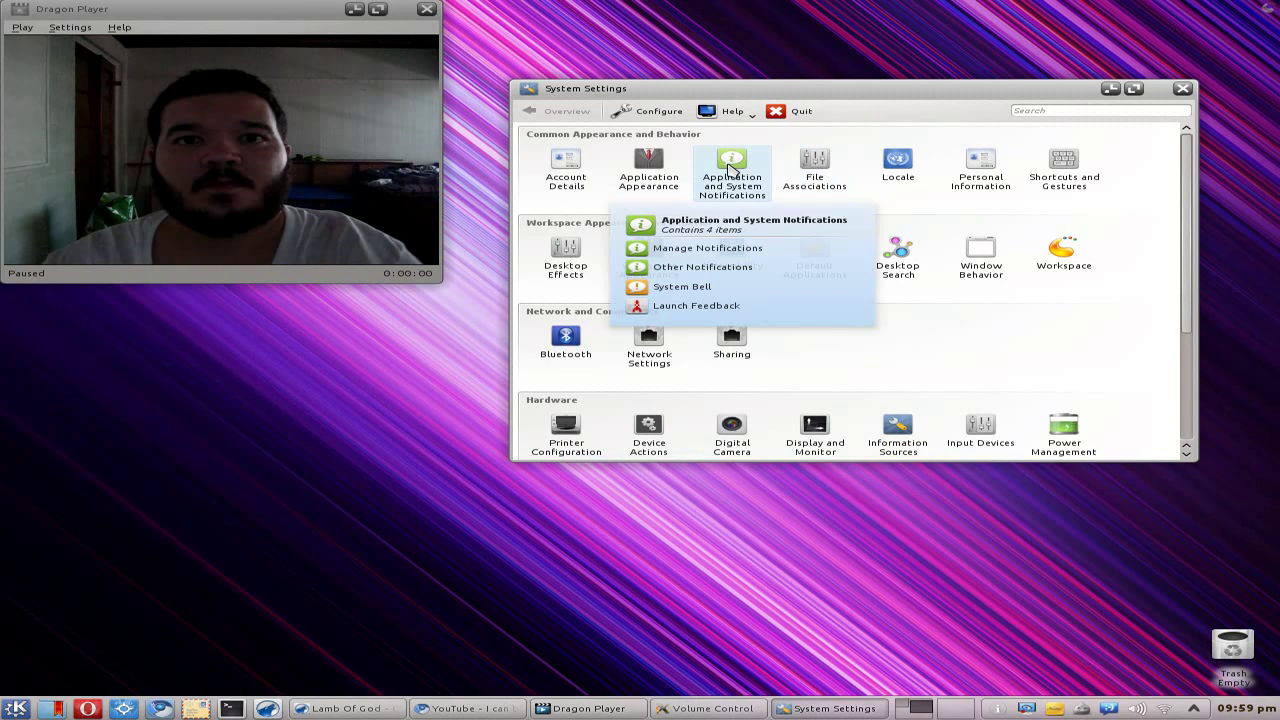
left_click(659, 248)
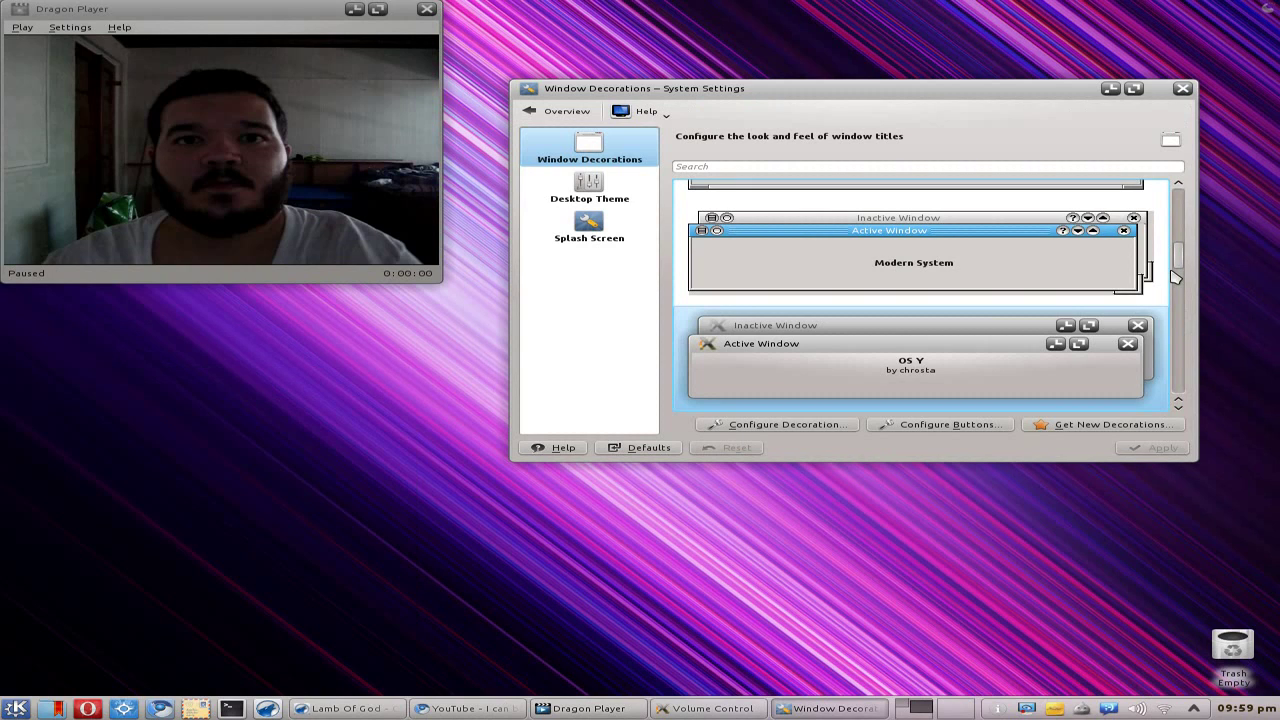
scroll(1175, 277, "down", 2)
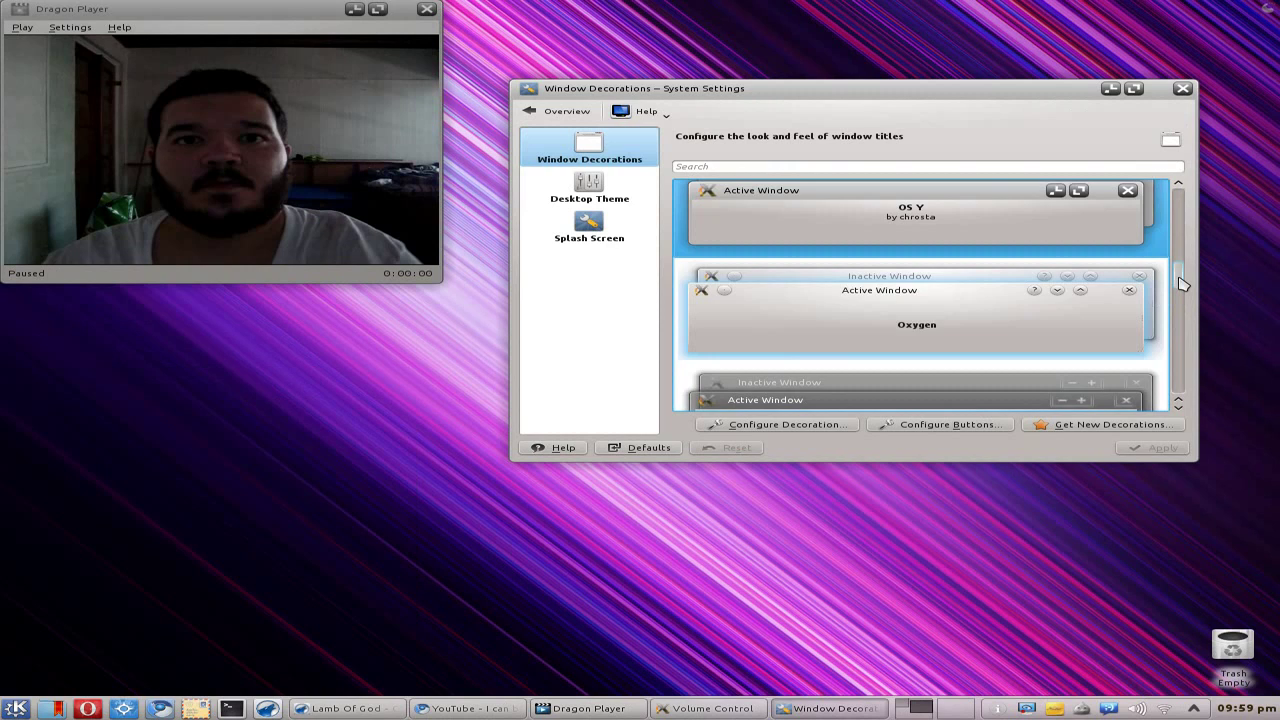
left_click_drag(1180, 284, 1180, 297)
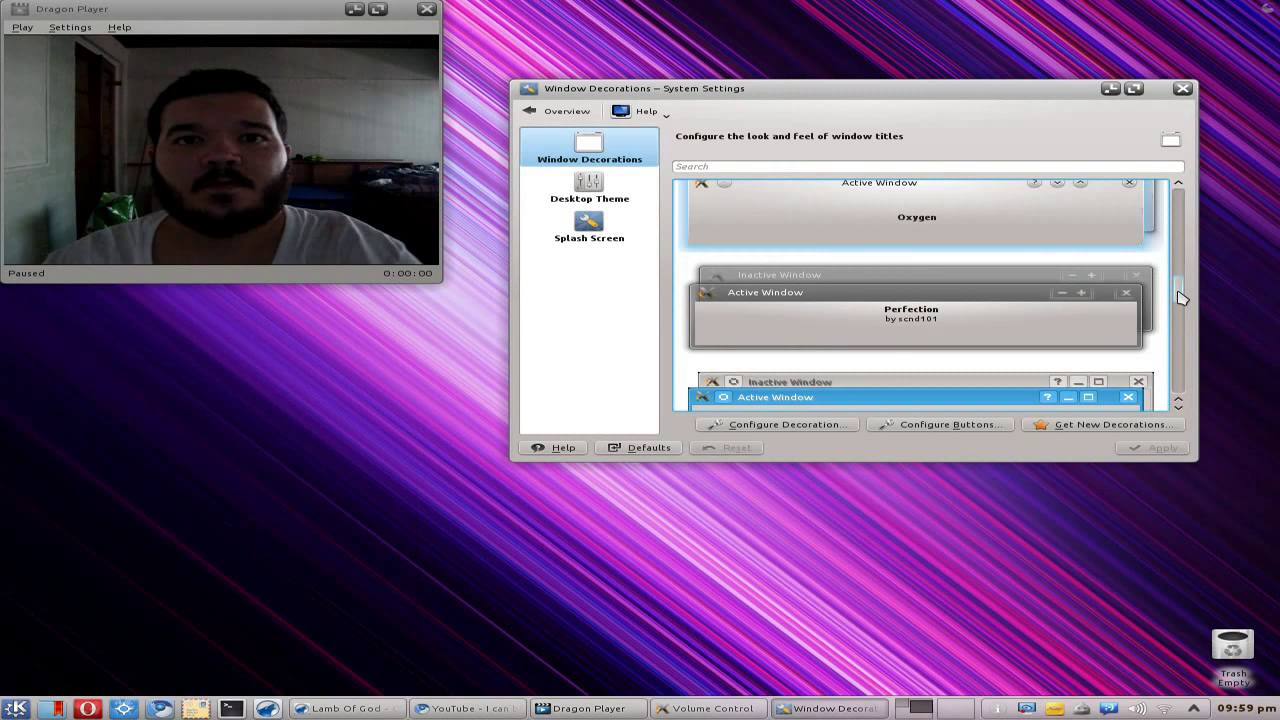
left_click_drag(1181, 296, 1181, 319)
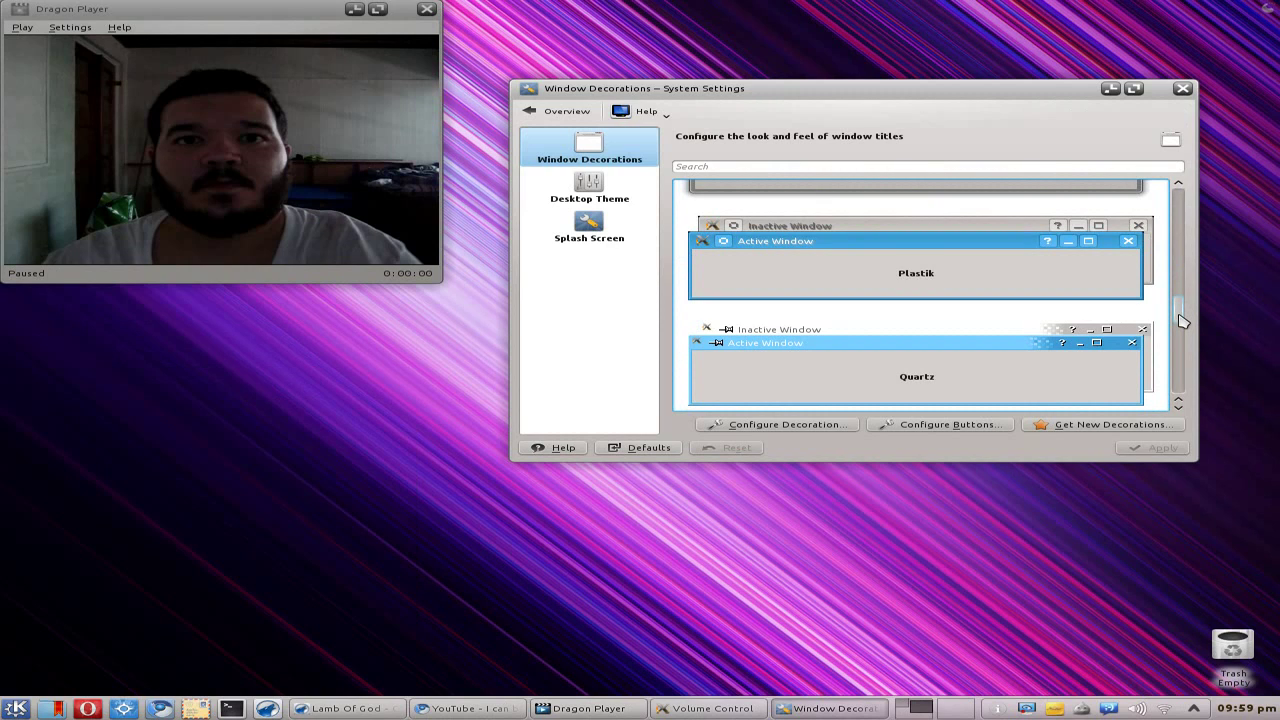
left_click_drag(1181, 319, 1209, 252)
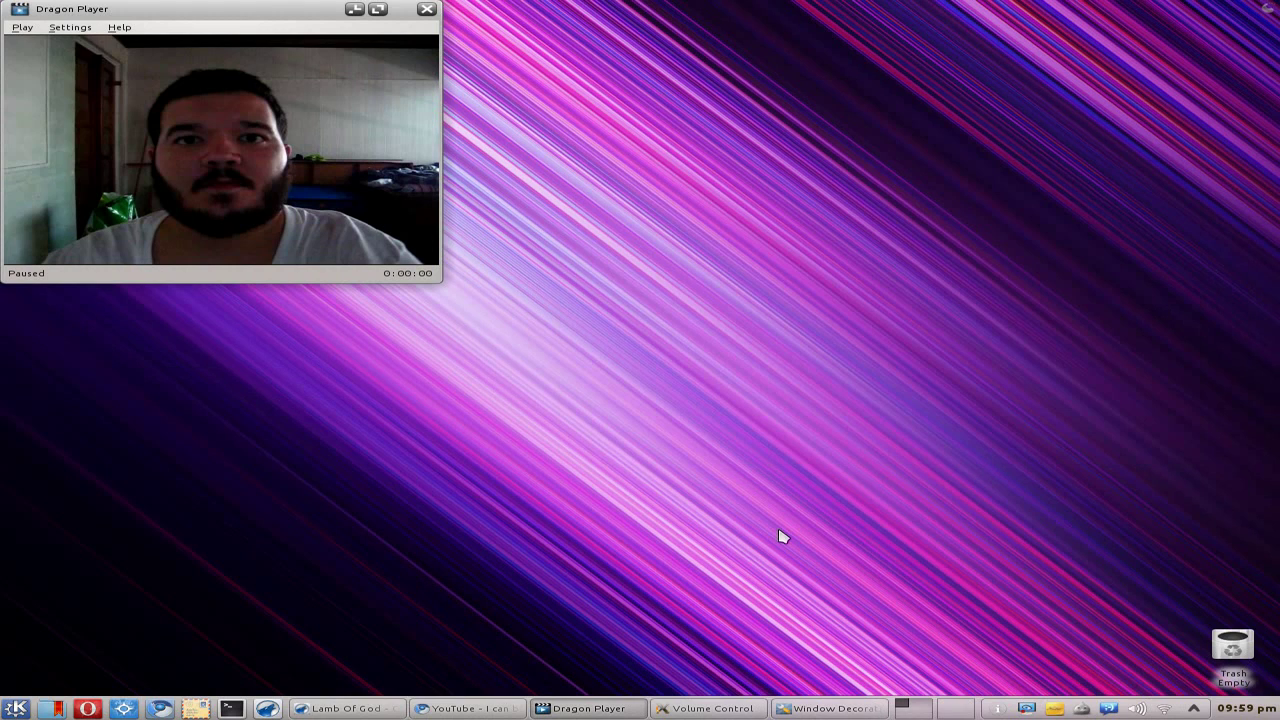
- Restore the Window Decorations settings window, move it slightly lower and examine the OS Y decoration in the list
left_click(826, 707)
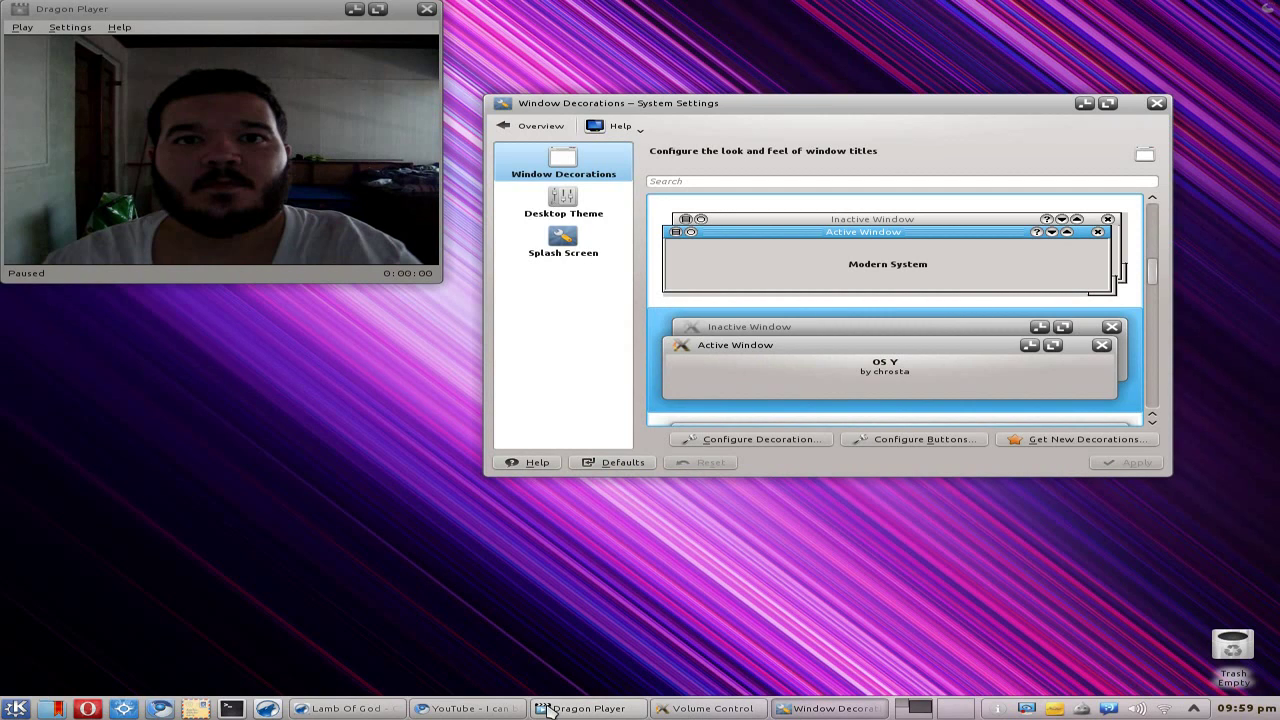
mouse_move(552, 710)
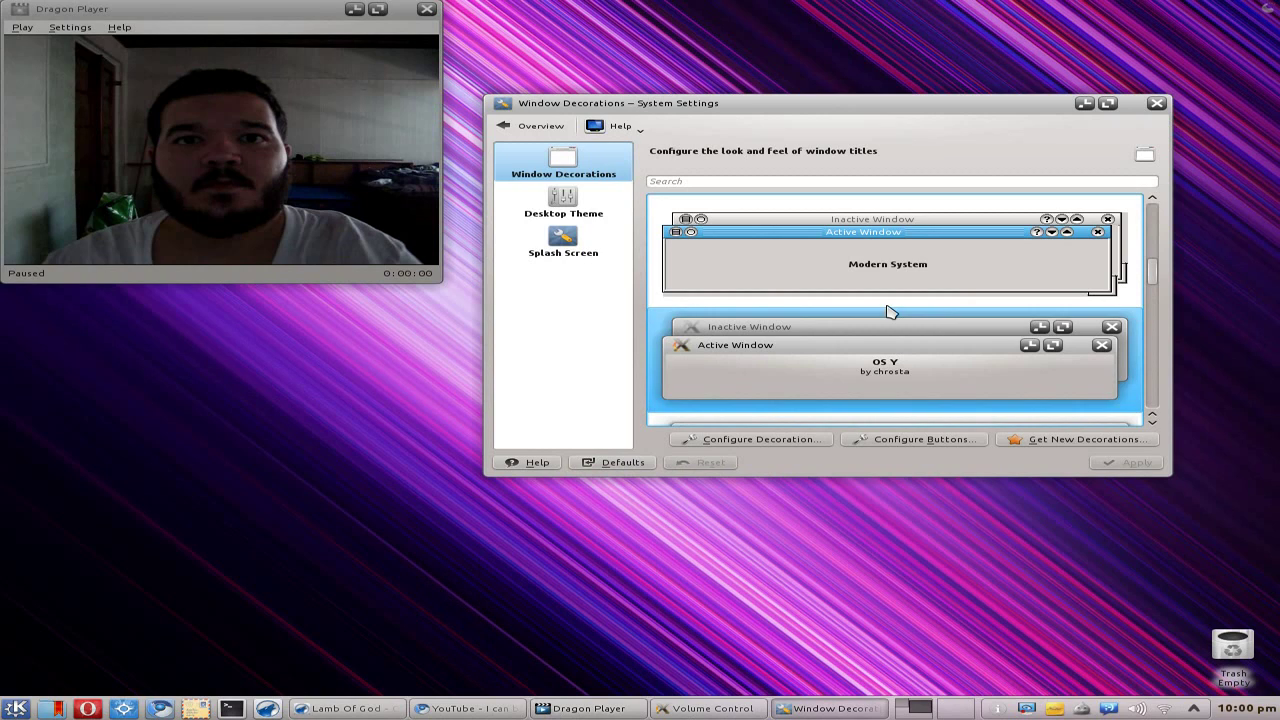
left_click_drag(789, 106, 766, 134)
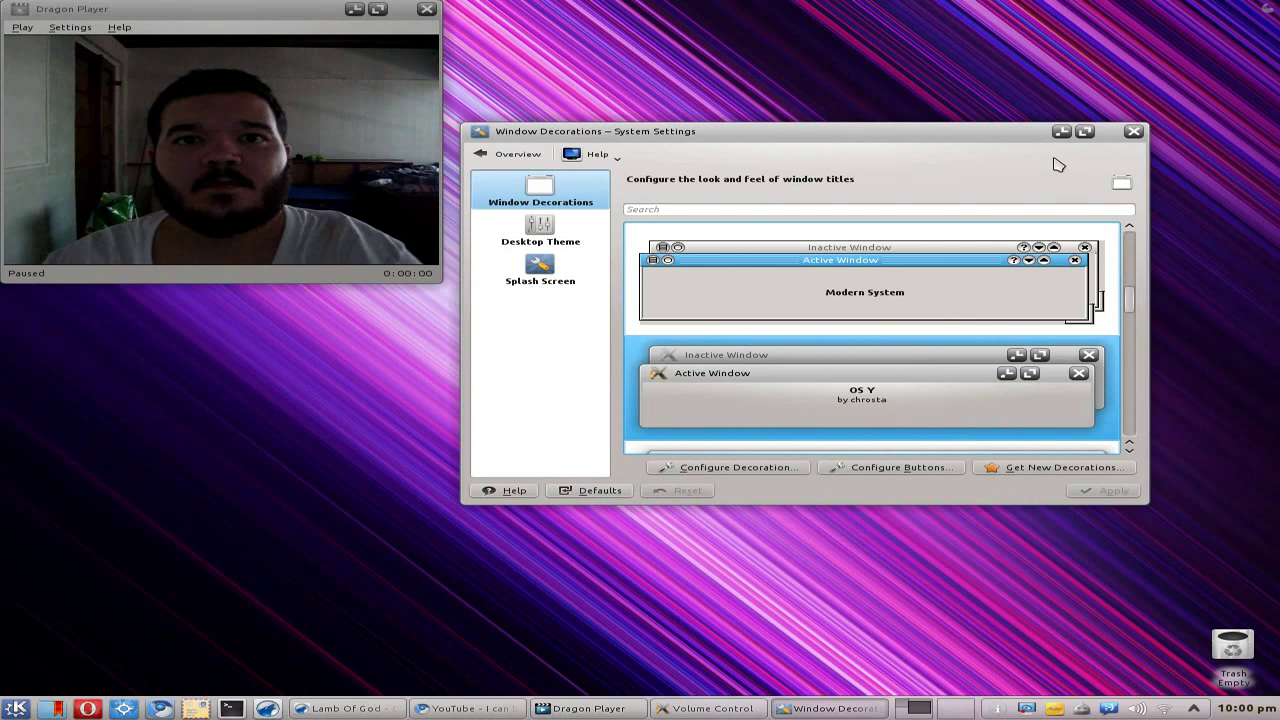
scroll(1134, 316, "down", 1)
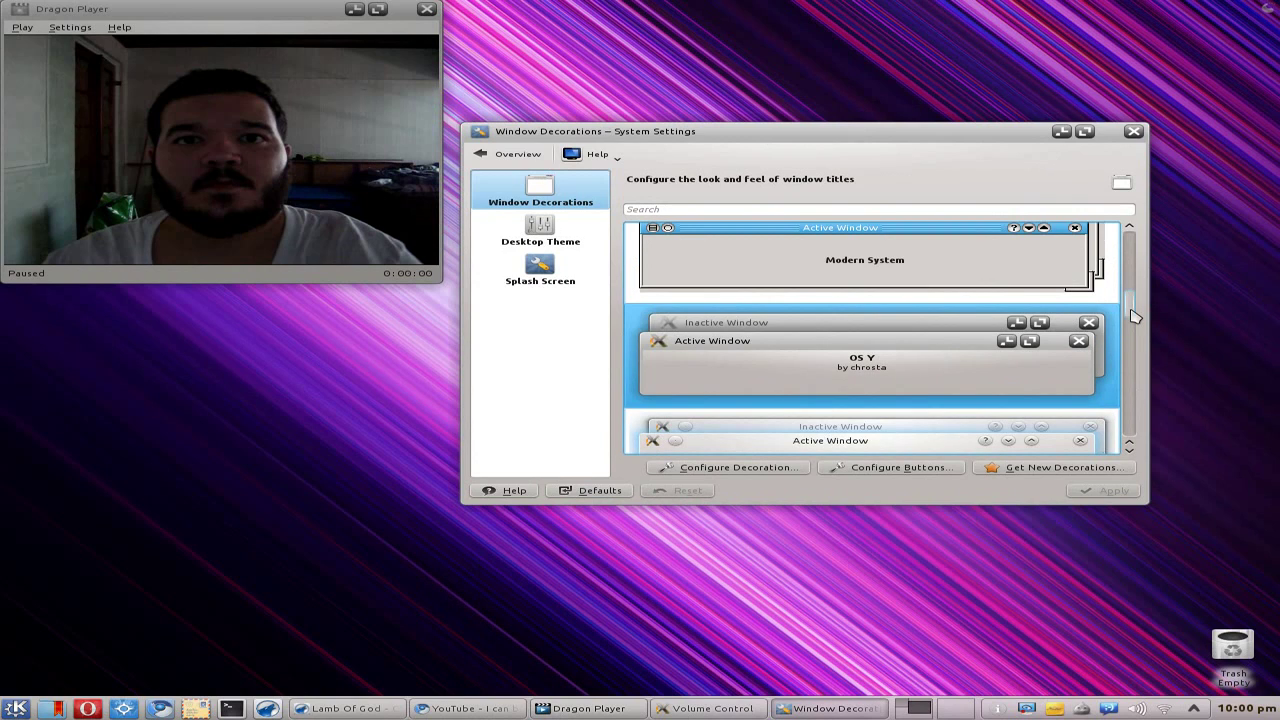
scroll(835, 350, "down", 1)
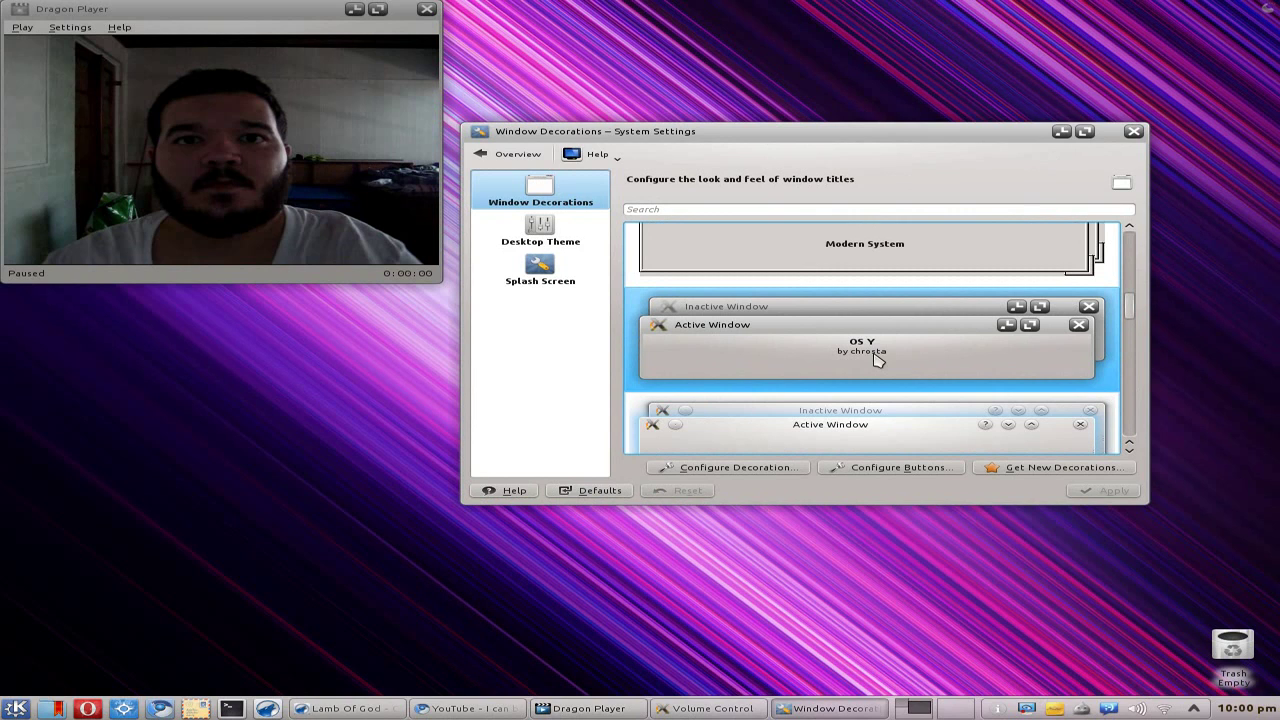
left_click(828, 708)
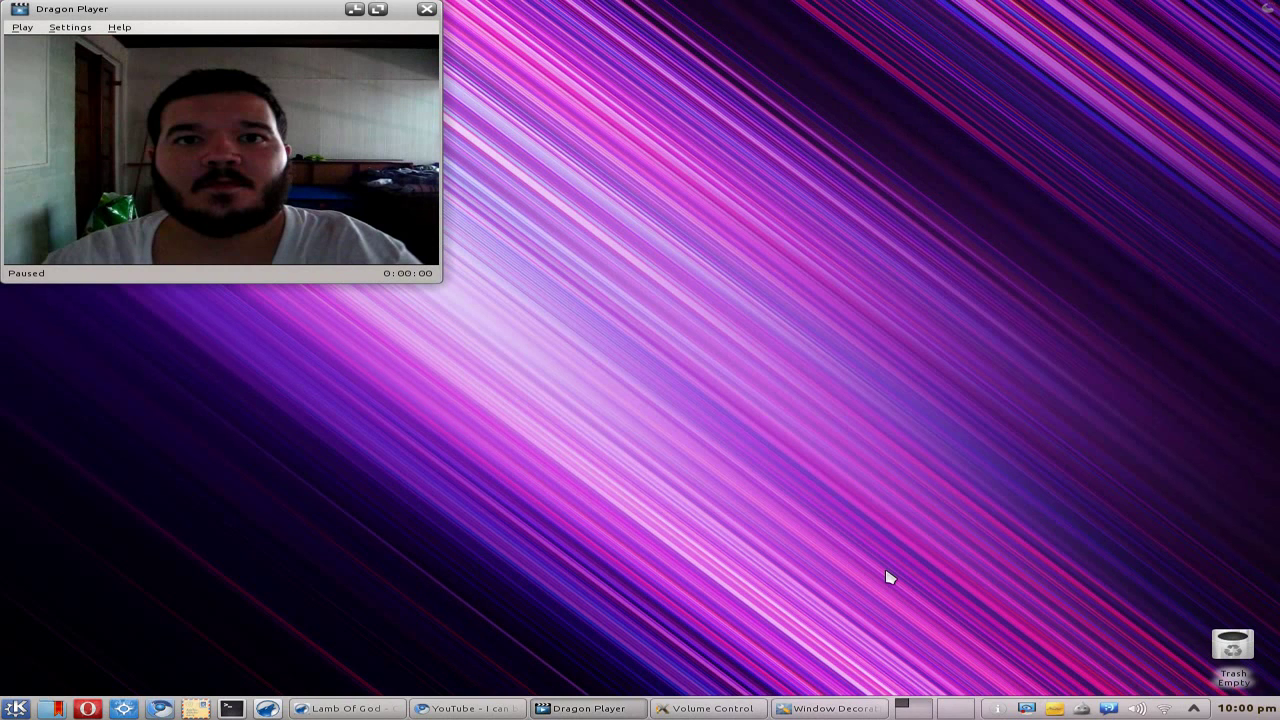
left_click(857, 707)
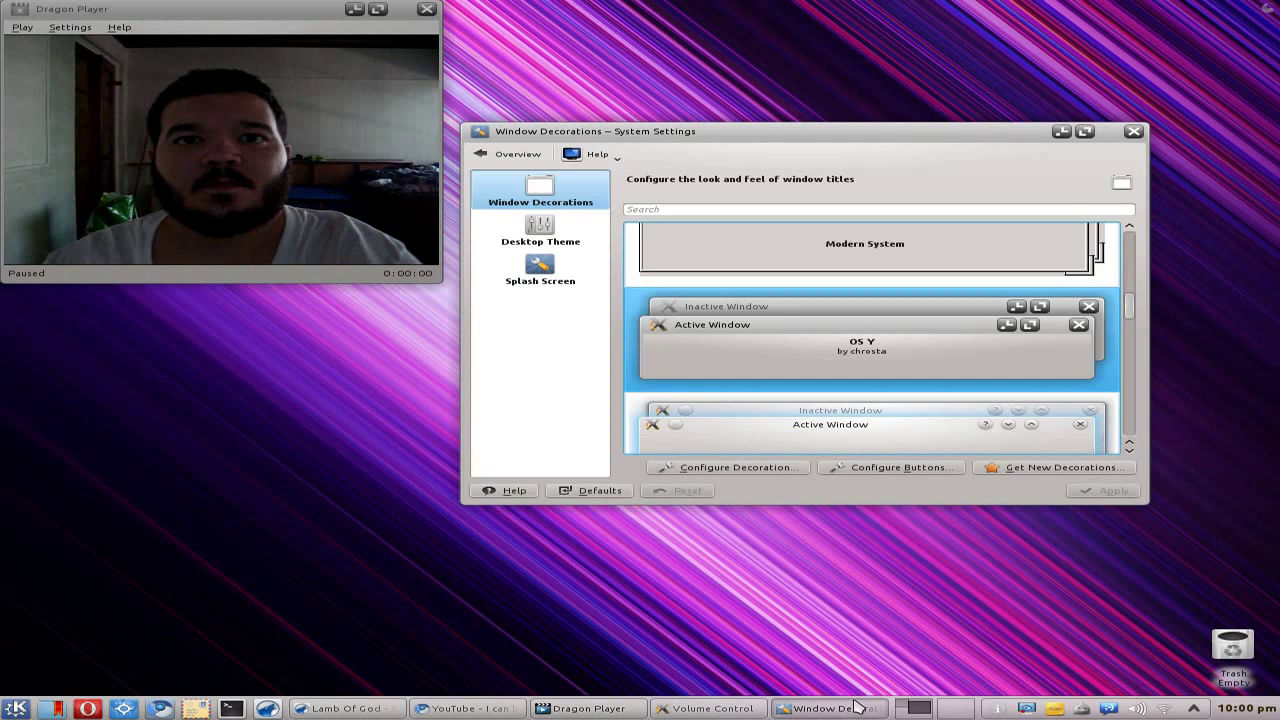